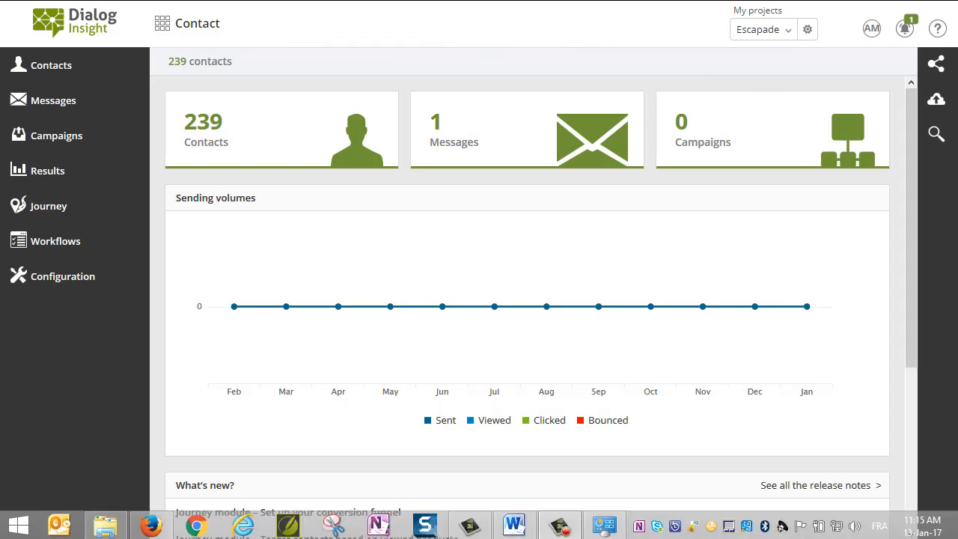
Start a new contact import and choose Liste-Escapade_fr.xlsx as the source file
{"action": "left_click", "coordinate": [71, 69]}
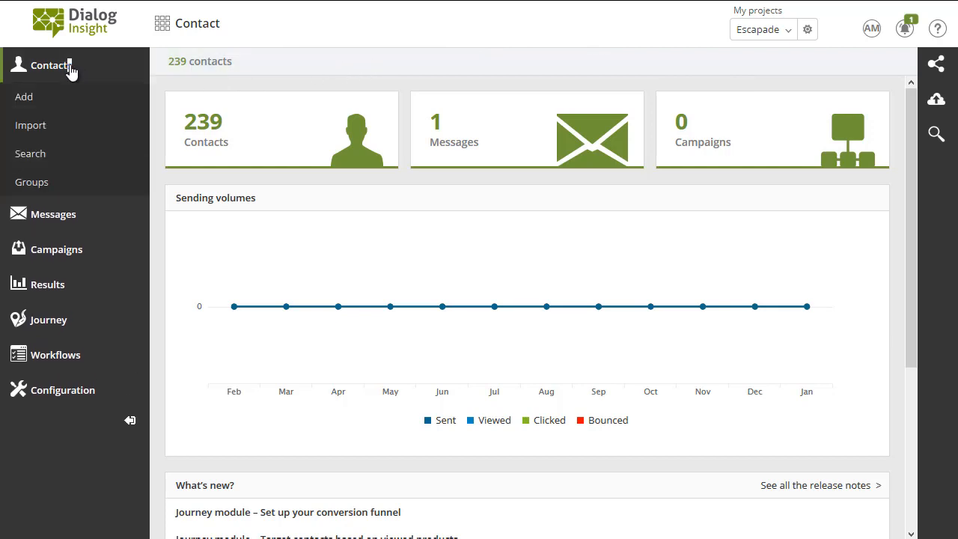
{"action": "left_click", "coordinate": [43, 130]}
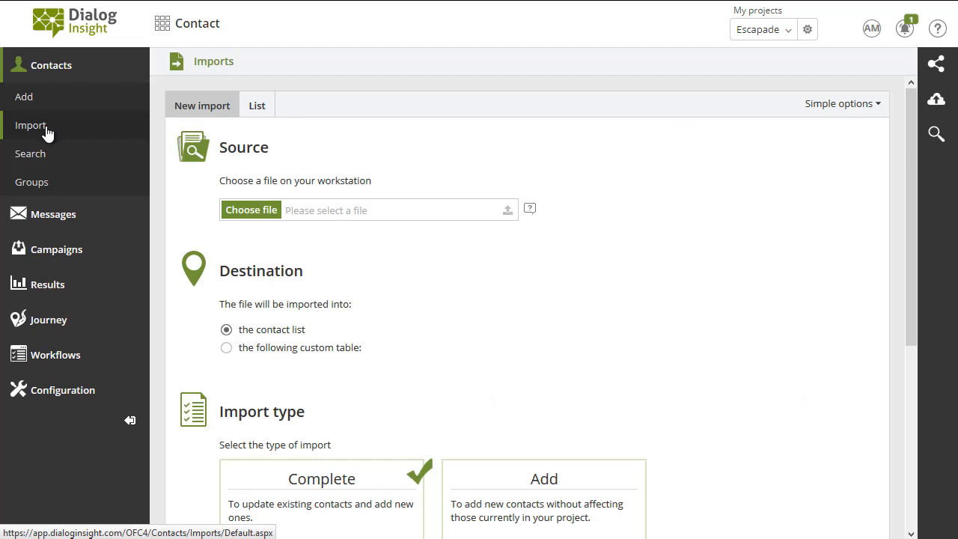
{"action": "left_click", "coordinate": [250, 213]}
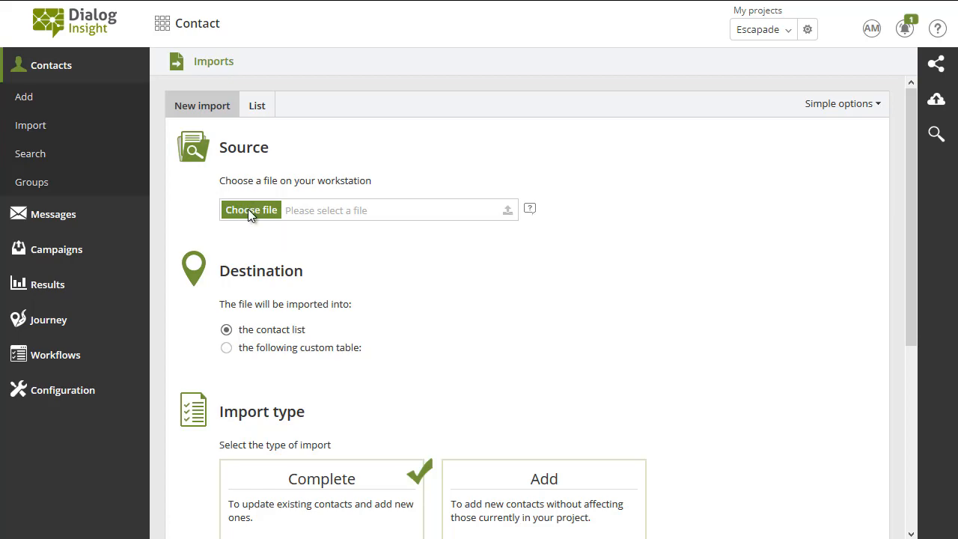
{"action": "left_click", "coordinate": [345, 113]}
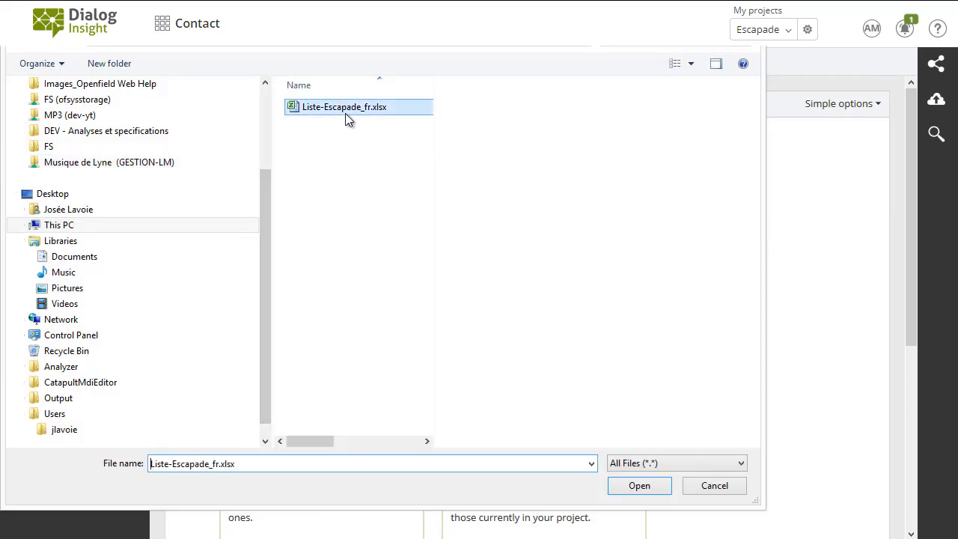
{"action": "left_click", "coordinate": [628, 489]}
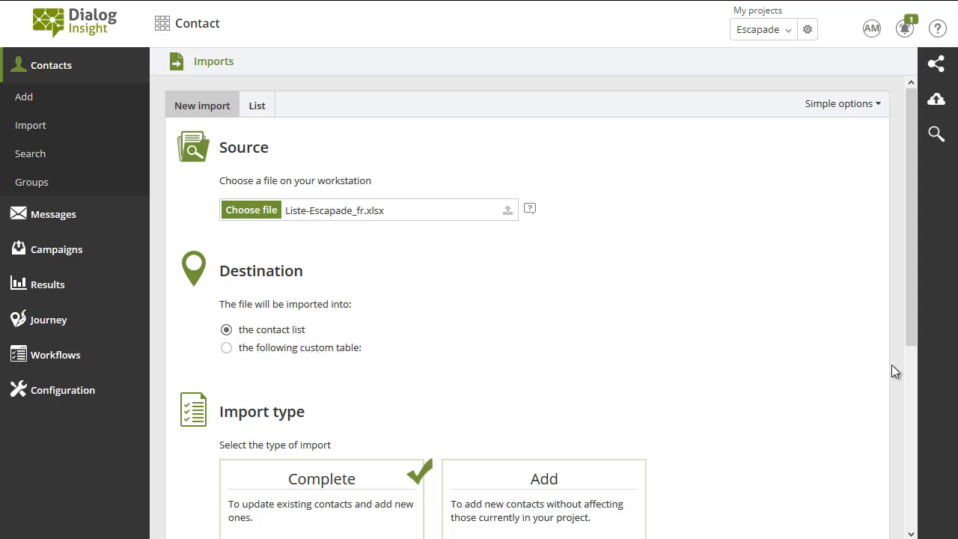
Continue to field mapping with the Complete import type into the contact list, and collapse the navigation menu
{"action": "mouse_move", "coordinate": [928, 379]}
{"action": "scroll", "coordinate": [914, 393], "scroll_direction": "down", "scroll_amount": 4}
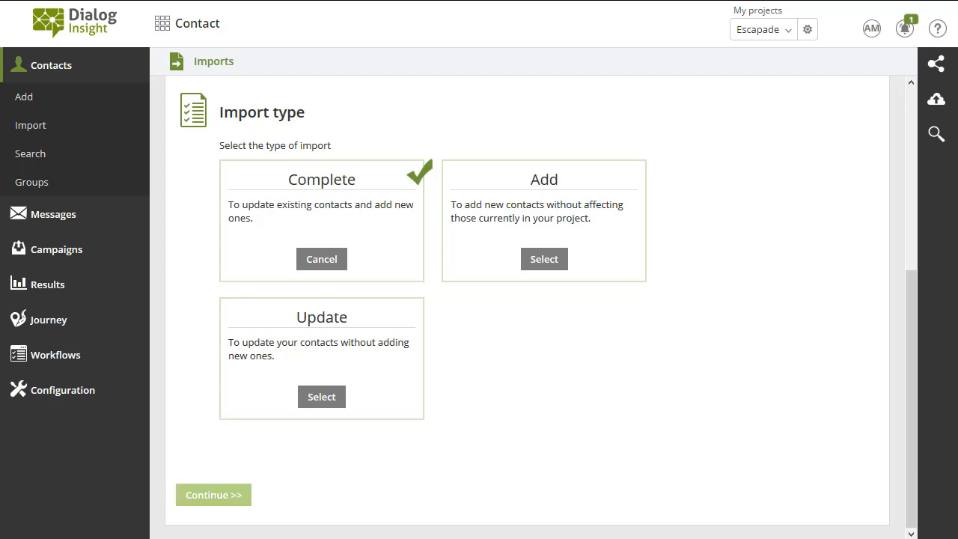
{"action": "left_click", "coordinate": [213, 494]}
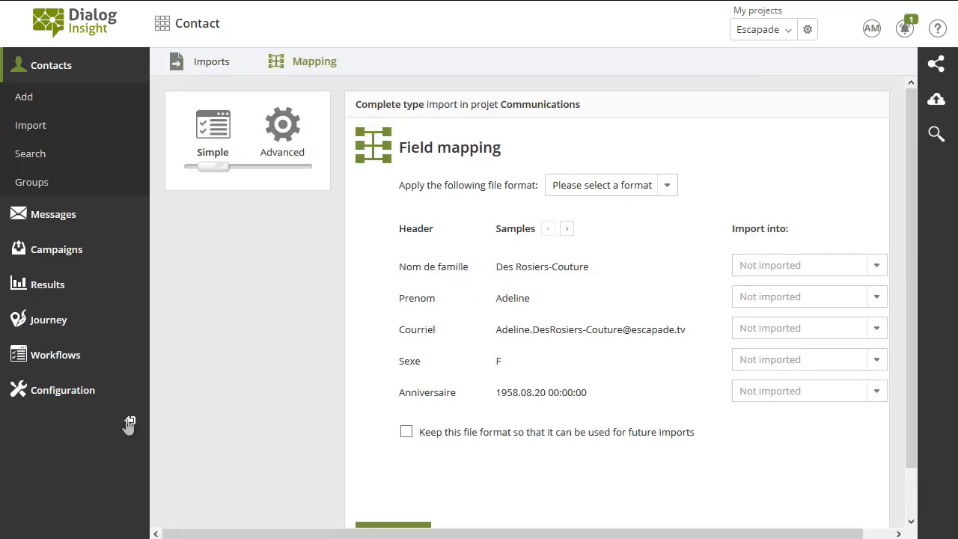
{"action": "left_click", "coordinate": [128, 420]}
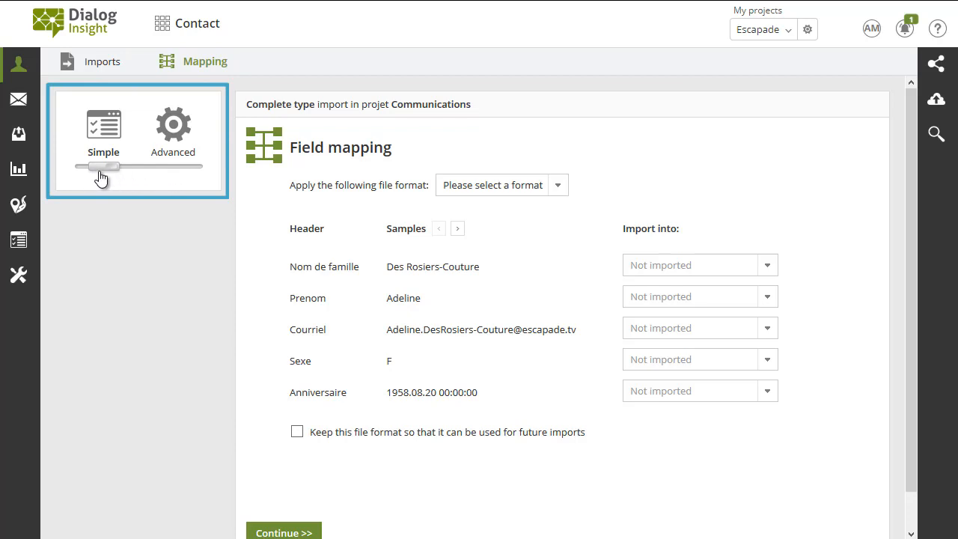
Without applying a saved file format, map Nom de famille to Last name and Prenom to First name
{"action": "left_click", "coordinate": [558, 193]}
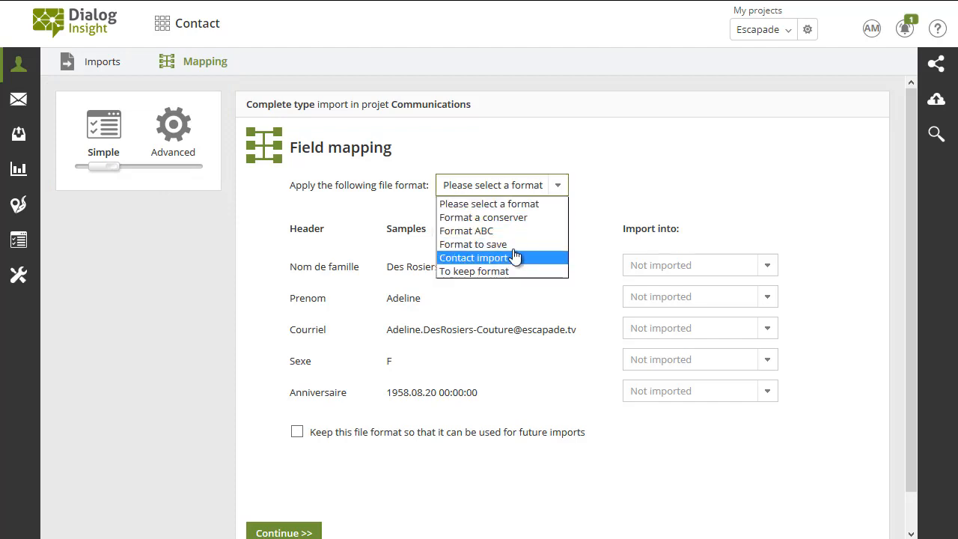
{"action": "left_click", "coordinate": [526, 187]}
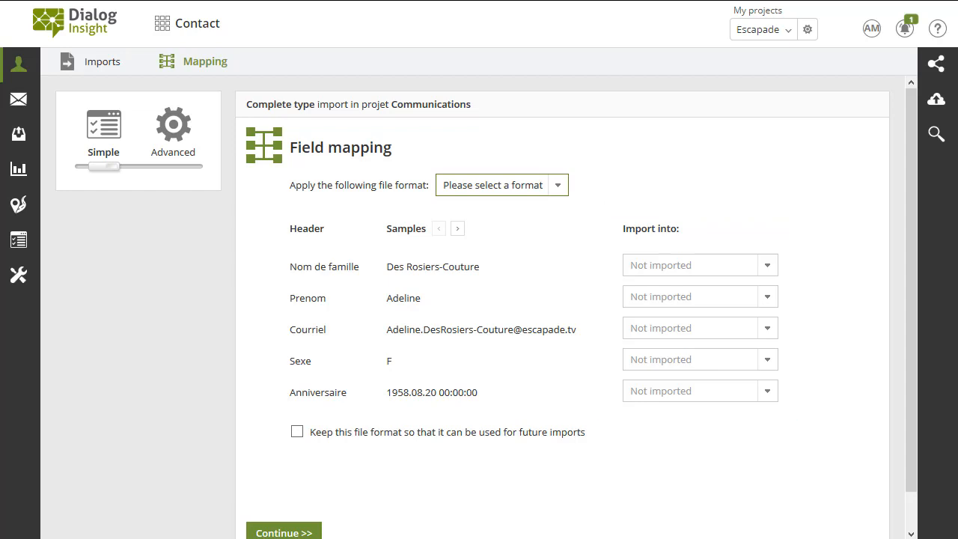
{"action": "left_click", "coordinate": [769, 268]}
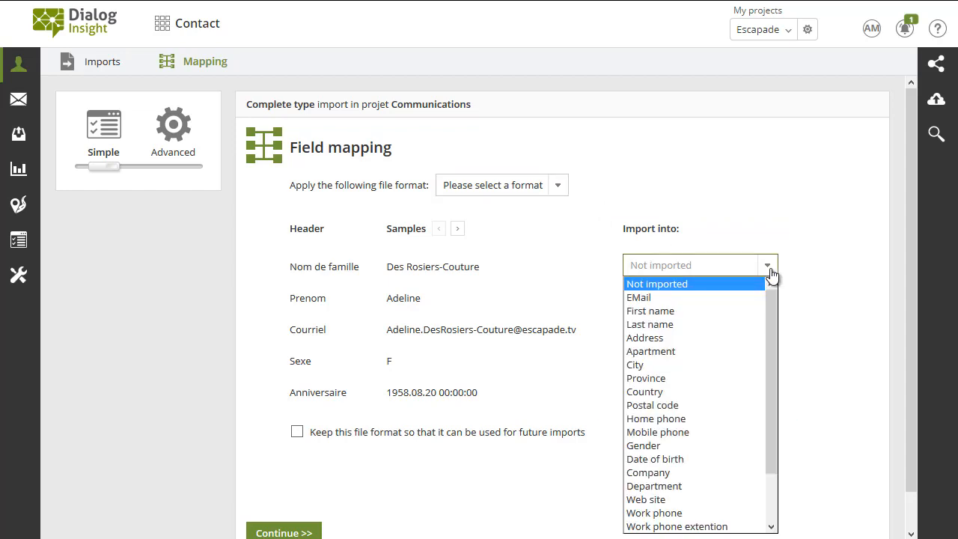
{"action": "left_click", "coordinate": [706, 324]}
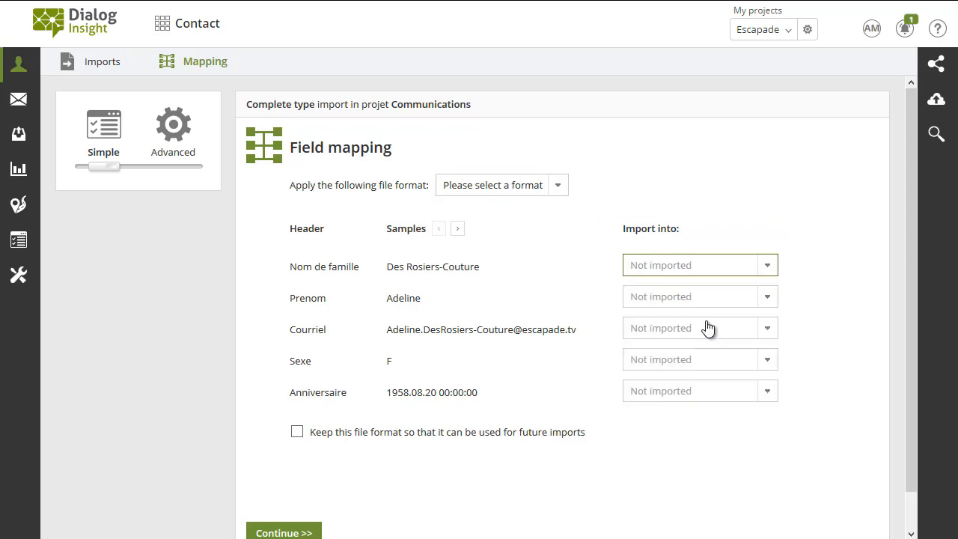
{"action": "left_click", "coordinate": [769, 296]}
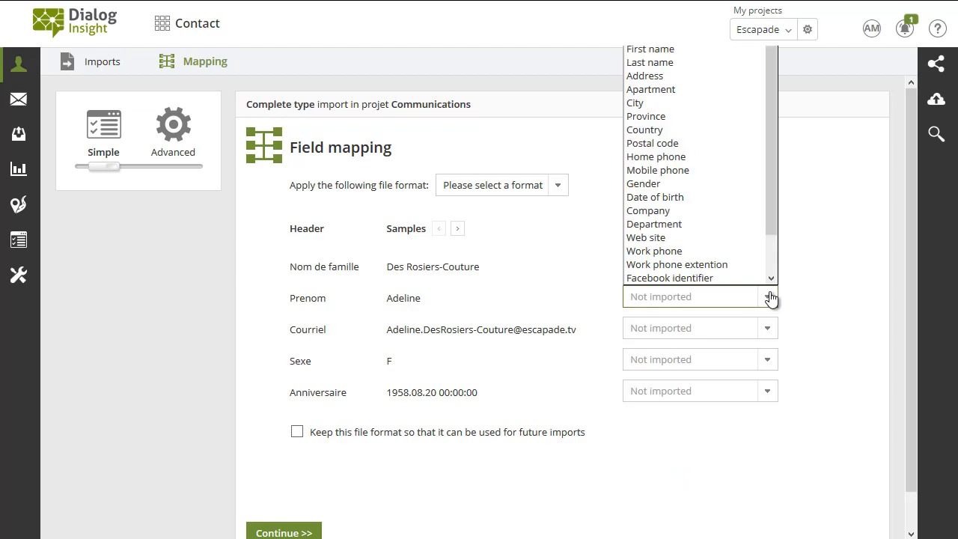
{"action": "left_click", "coordinate": [667, 50]}
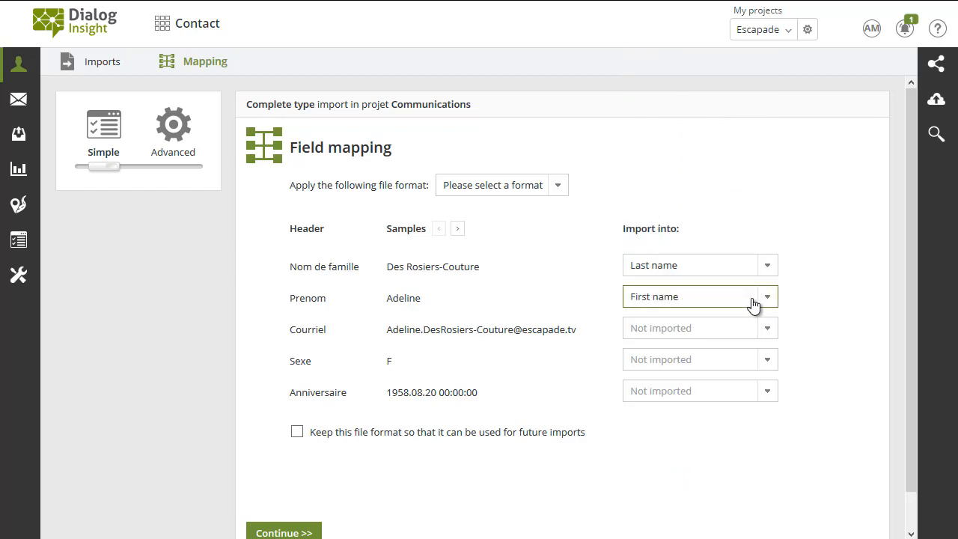
Map Courriel to EMail, Sexe to Gender and Anniversaire to Date of birth
{"action": "left_click", "coordinate": [768, 327]}
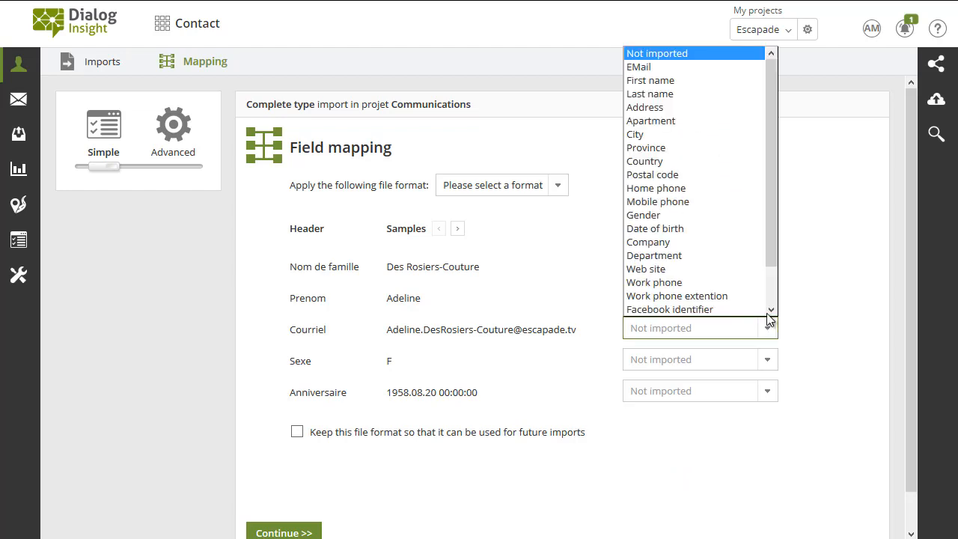
{"action": "left_click", "coordinate": [688, 66]}
{"action": "left_click", "coordinate": [771, 362]}
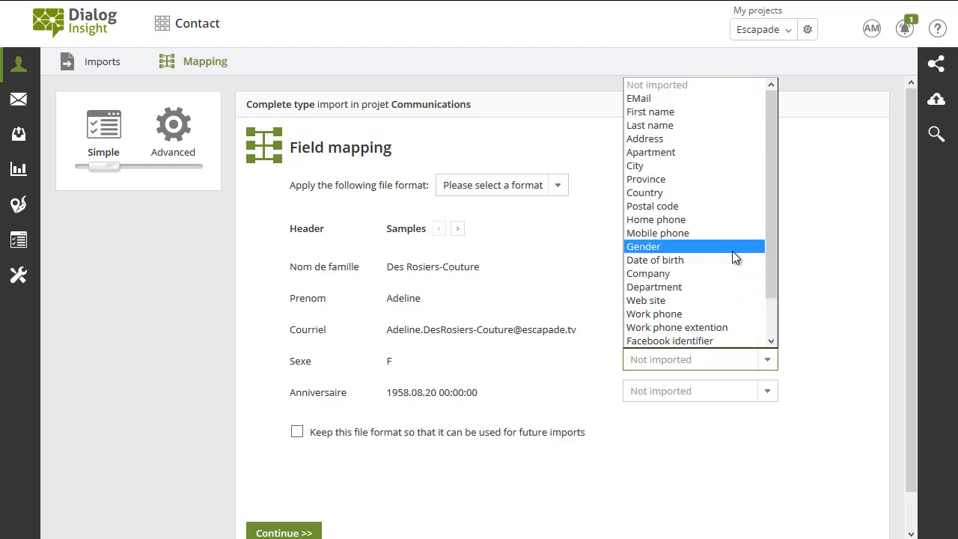
{"action": "left_click", "coordinate": [733, 249]}
{"action": "left_click", "coordinate": [771, 392]}
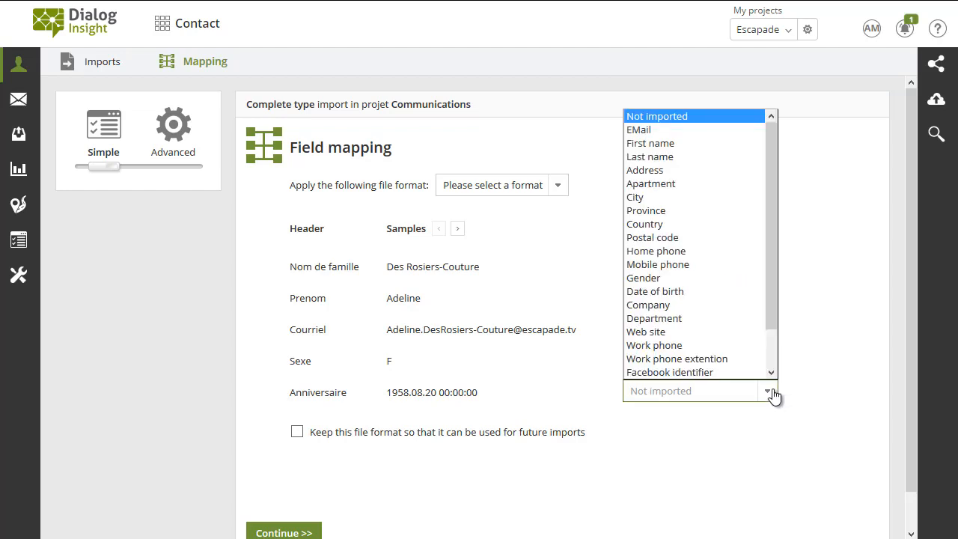
{"action": "left_click", "coordinate": [729, 292]}
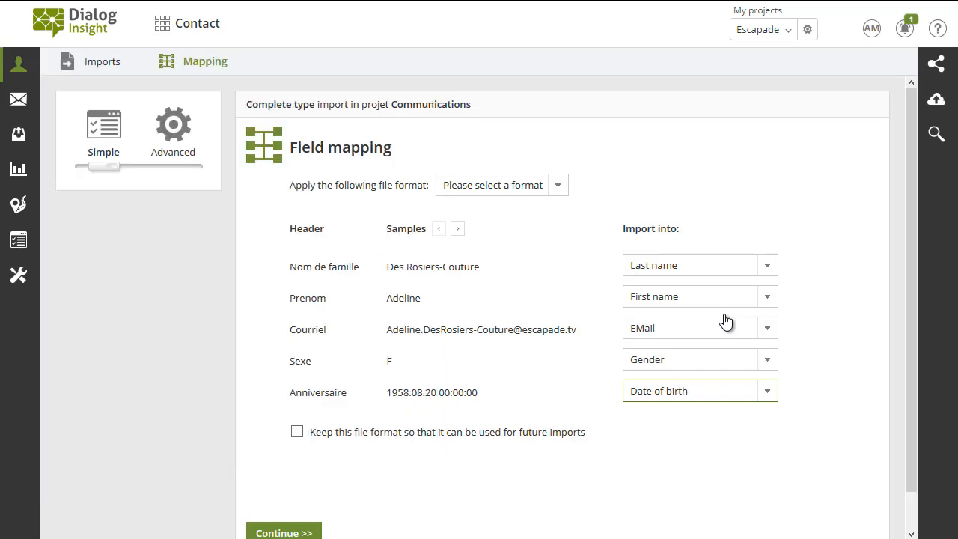
Keep the file format for reuse under the name "Future imports" and continue to the import approval
{"action": "left_click", "coordinate": [297, 432]}
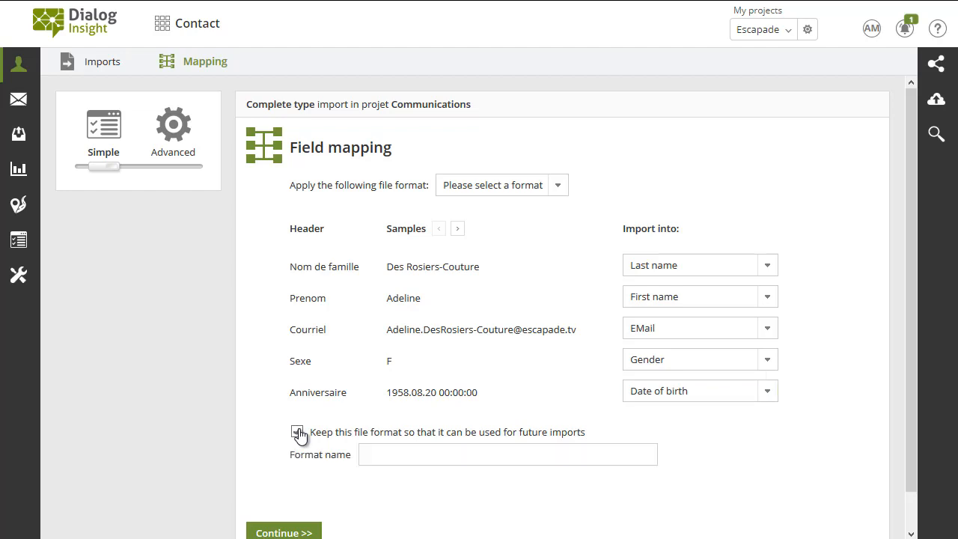
{"action": "left_click", "coordinate": [363, 454]}
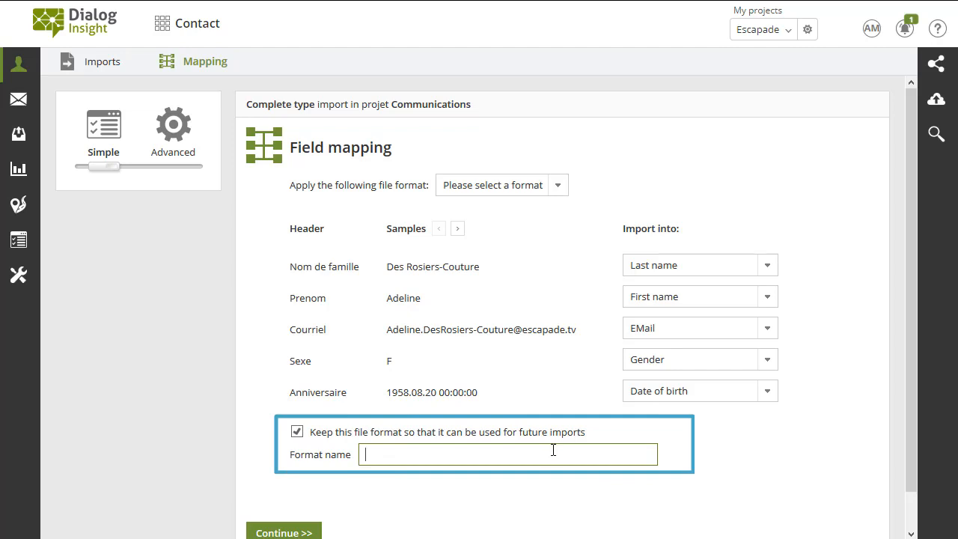
{"action": "type", "text": "Fur"}
{"action": "key", "text": "BackSpace"}
{"action": "type", "text": "ture imports"}
{"action": "scroll", "coordinate": [307, 509], "scroll_direction": "down", "scroll_amount": 1}
{"action": "left_click", "coordinate": [307, 504]}
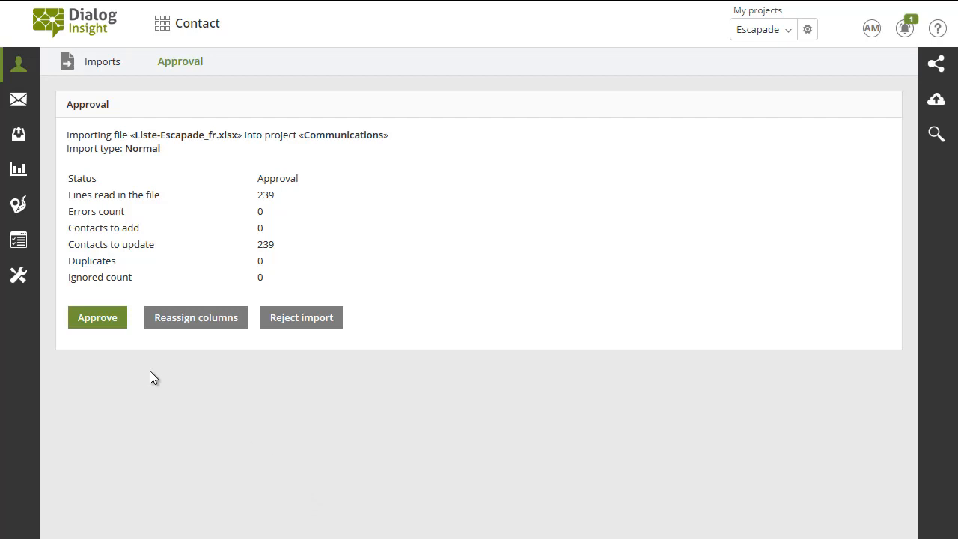
Approve the import and review its definition, result and processing sequence
{"action": "left_click", "coordinate": [119, 320]}
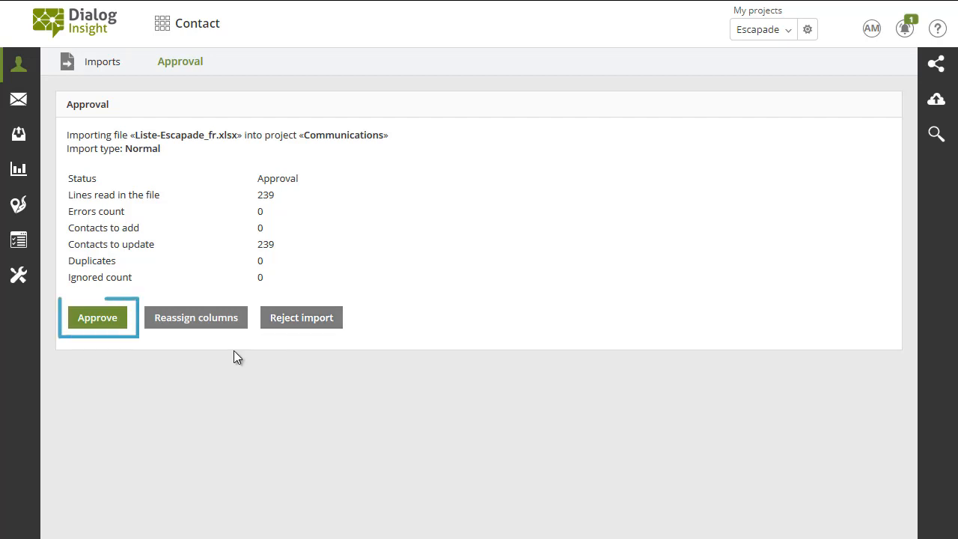
{"action": "left_click", "coordinate": [76, 326]}
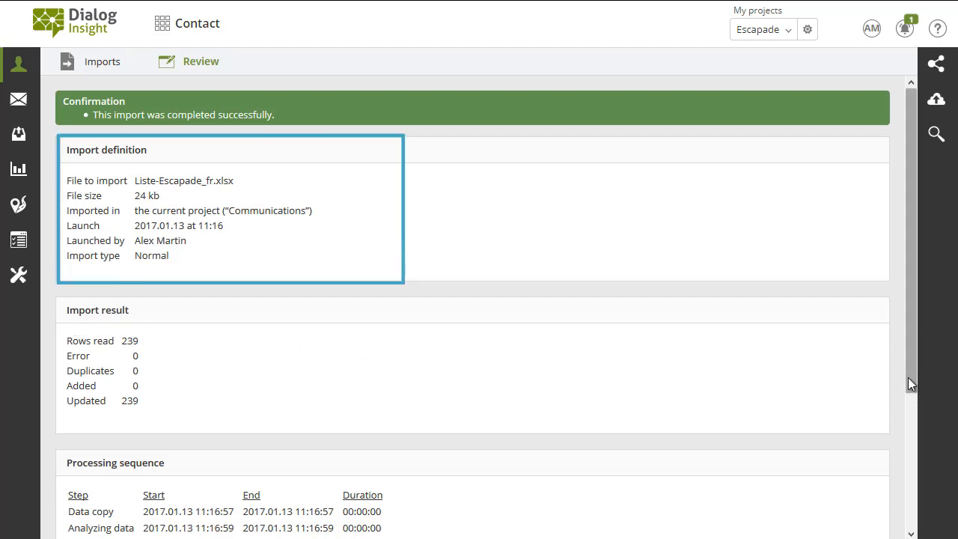
{"action": "scroll", "coordinate": [911, 384], "scroll_direction": "down", "scroll_amount": 1}
{"action": "scroll", "coordinate": [908, 377], "scroll_direction": "down", "scroll_amount": 2}
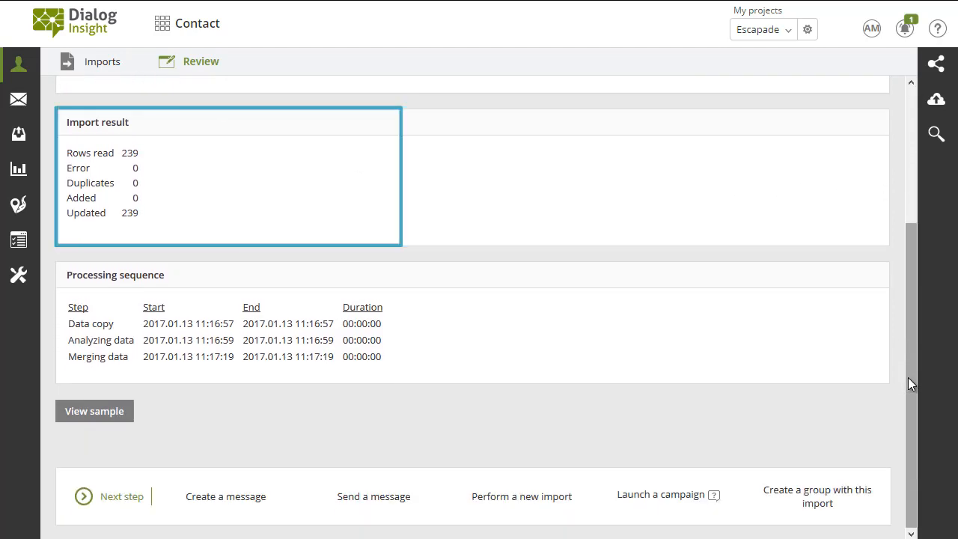